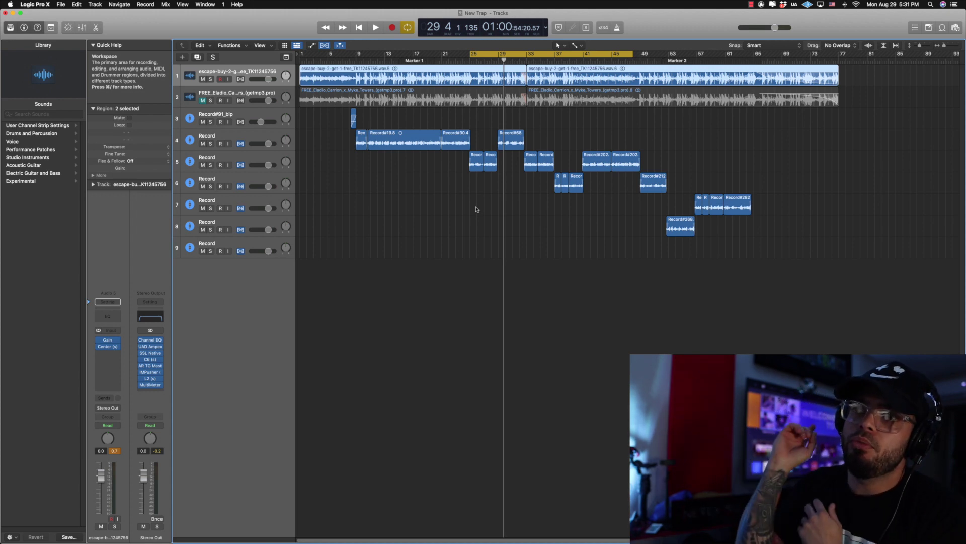
# Step: Bypass all the Stereo Out insert effects, and re-enable and open only the Channel EQ
pyautogui.moveTo(141, 340); pyautogui.dragTo(141, 385)
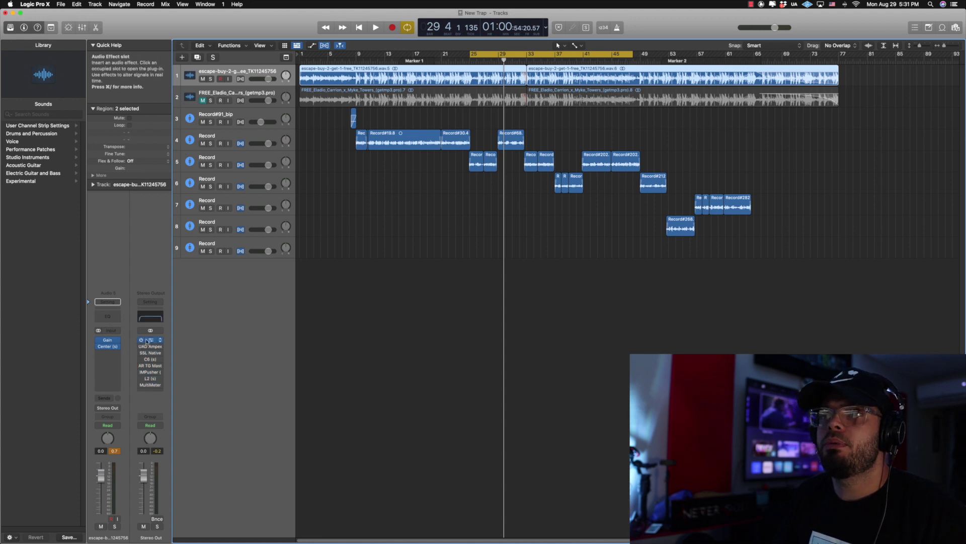
pyautogui.click(146, 342)
pyautogui.moveTo(716, 114); pyautogui.dragTo(470, 91)
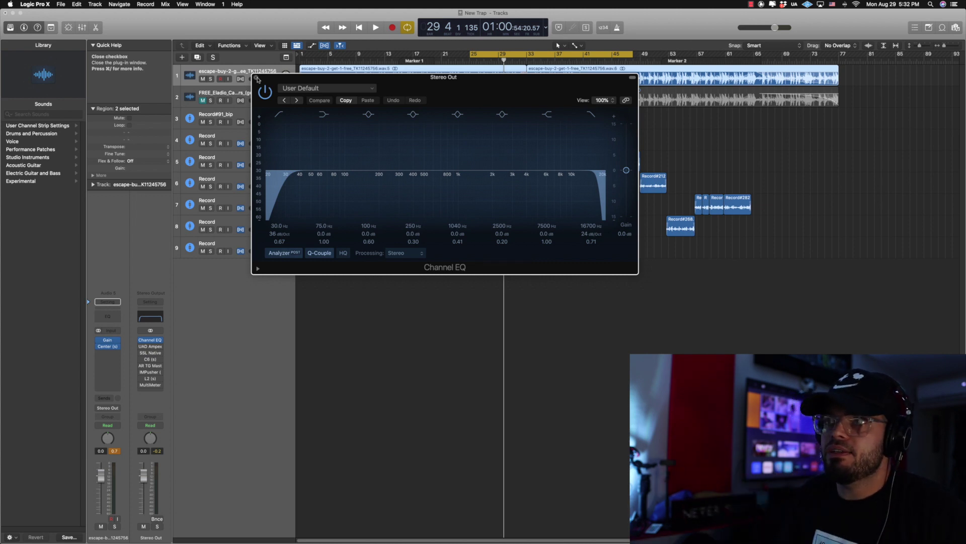
# Step: Play the looped section to compare the mix with the Channel EQ off and on, and close the EQ with it enabled
pyautogui.press('space')
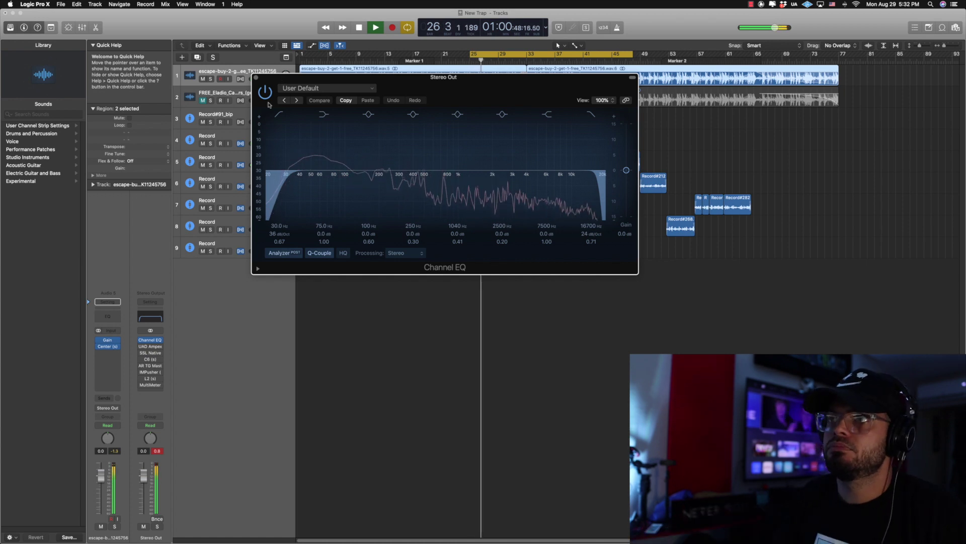
pyautogui.click(266, 93)
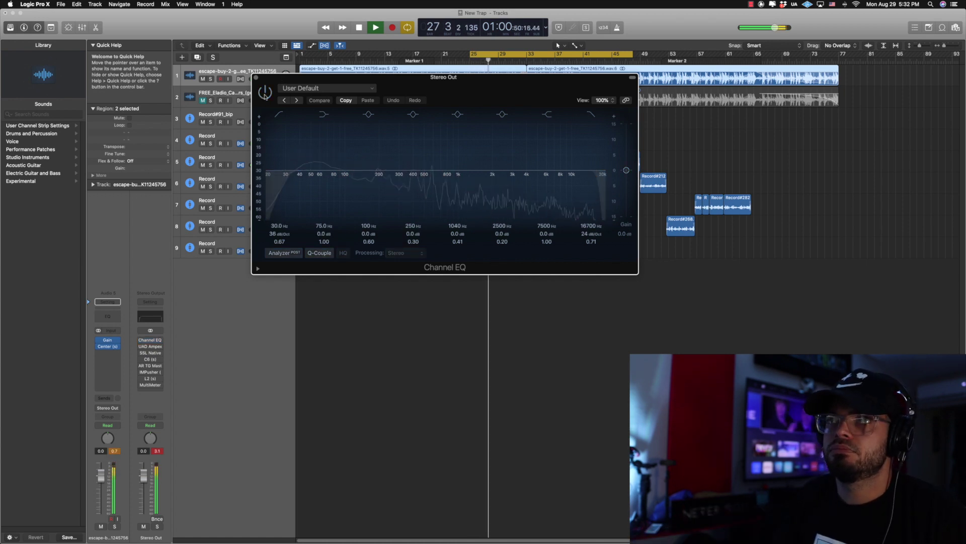
pyautogui.click(266, 93)
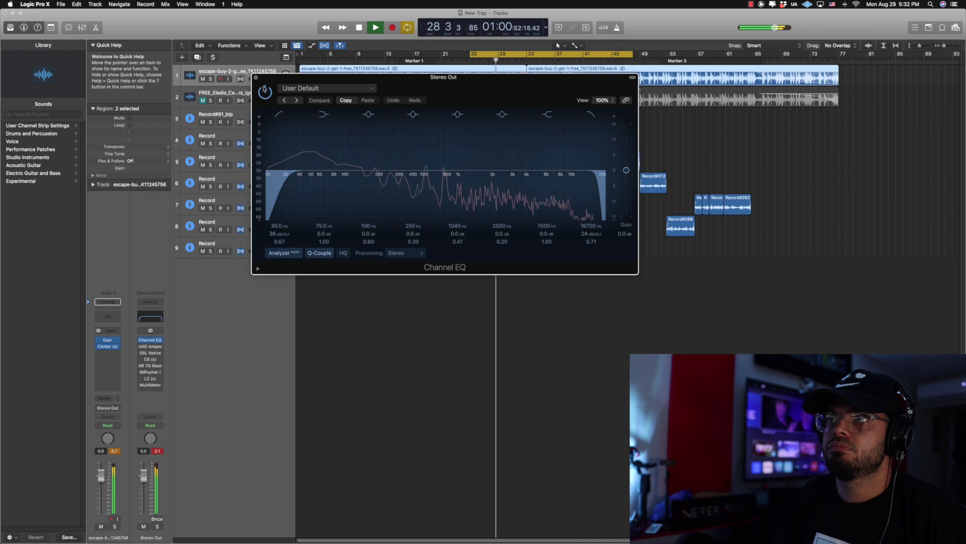
pyautogui.click(257, 79)
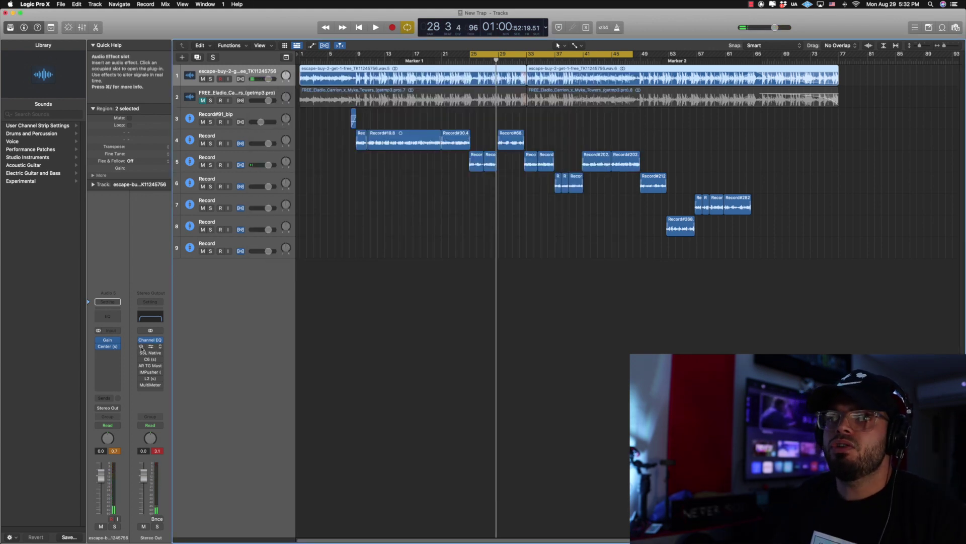
# Step: Enable and open the UAD Ampex ATR-102 on Stereo Out, audition it, reset the peak level display, and close the plug-in
pyautogui.click(148, 346)
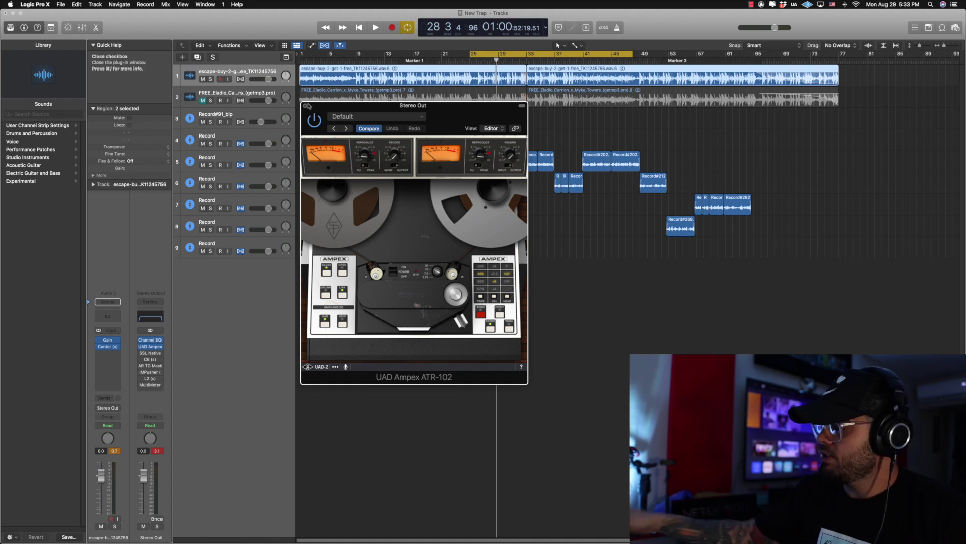
pyautogui.press('space')
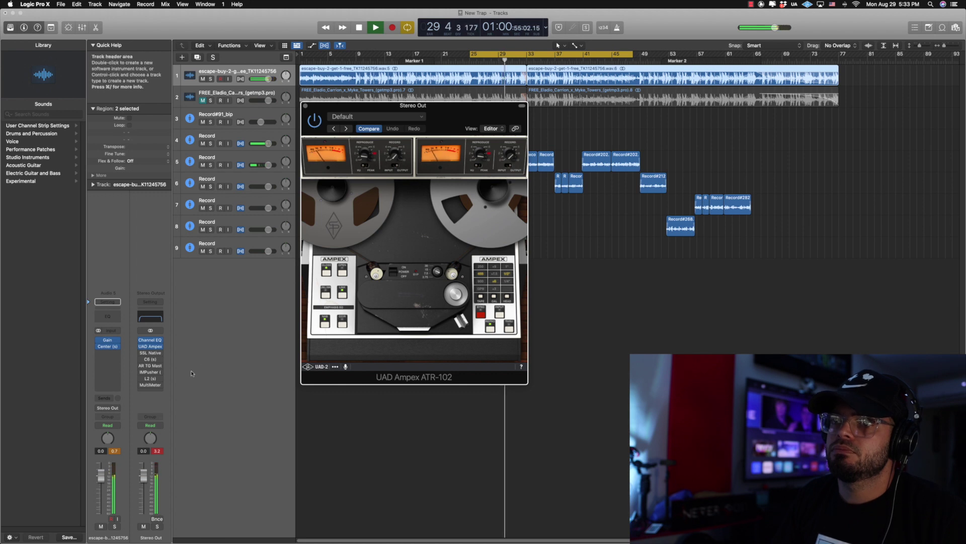
pyautogui.click(158, 451)
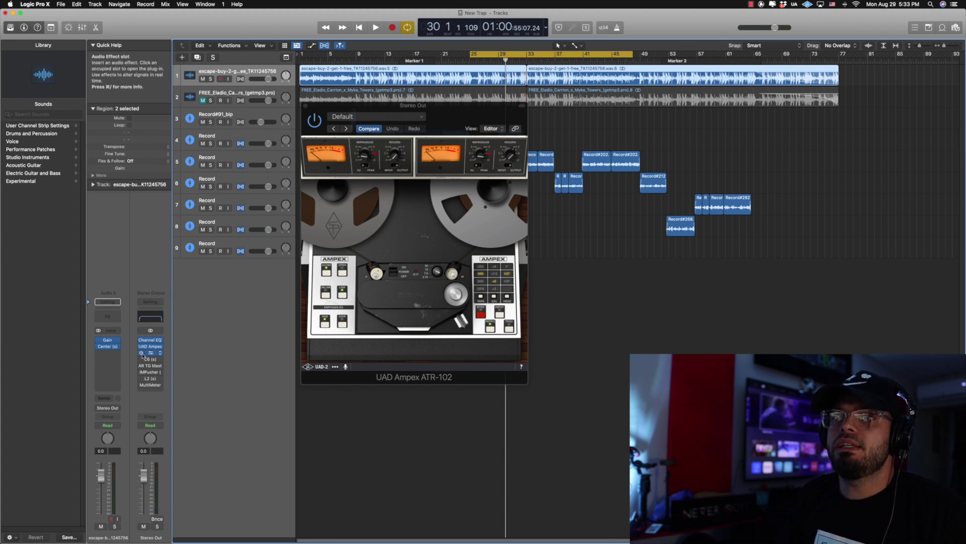
pyautogui.click(305, 106)
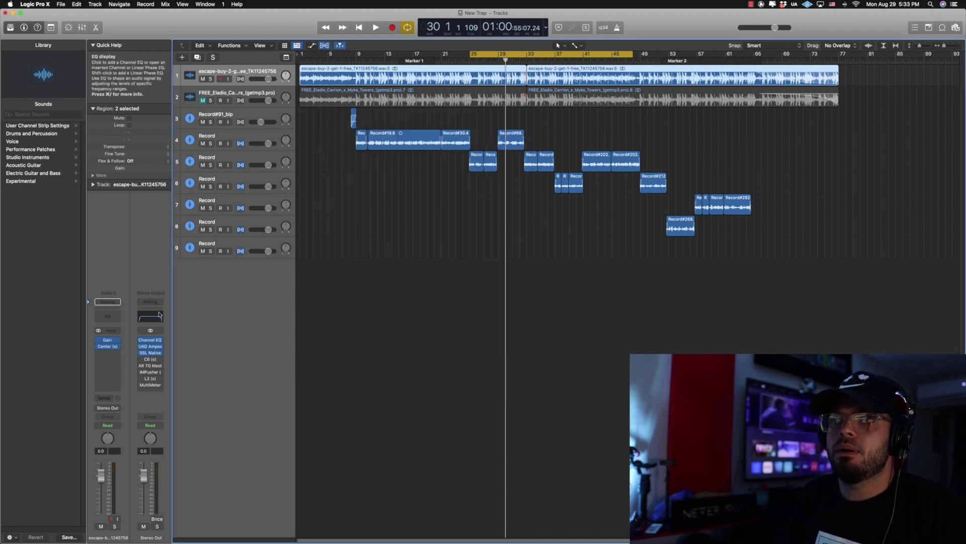
# Step: Enable the SSL Native Bus Compressor on Stereo Out and check its compression and knob settings during playback
pyautogui.click(147, 354)
pyautogui.moveTo(475, 210); pyautogui.dragTo(422, 125)
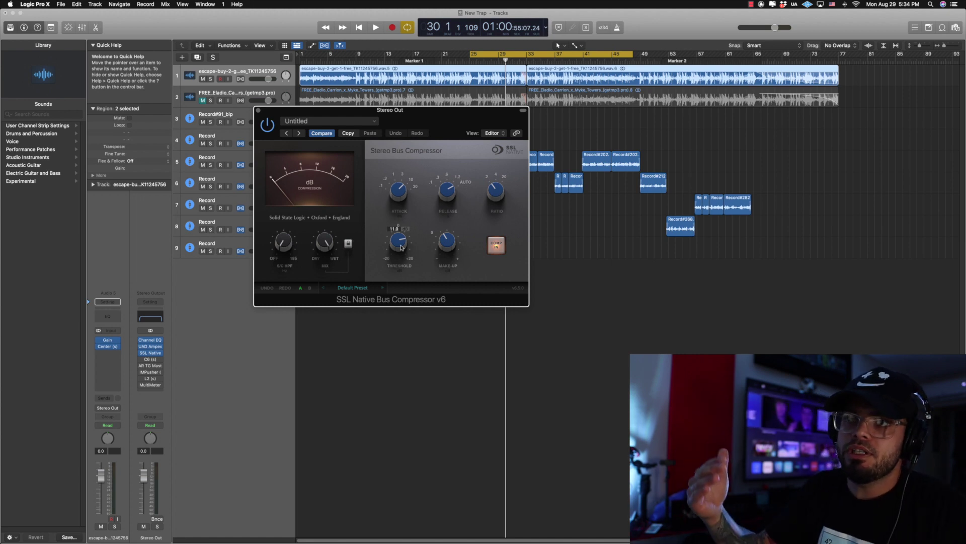
pyautogui.press('space')
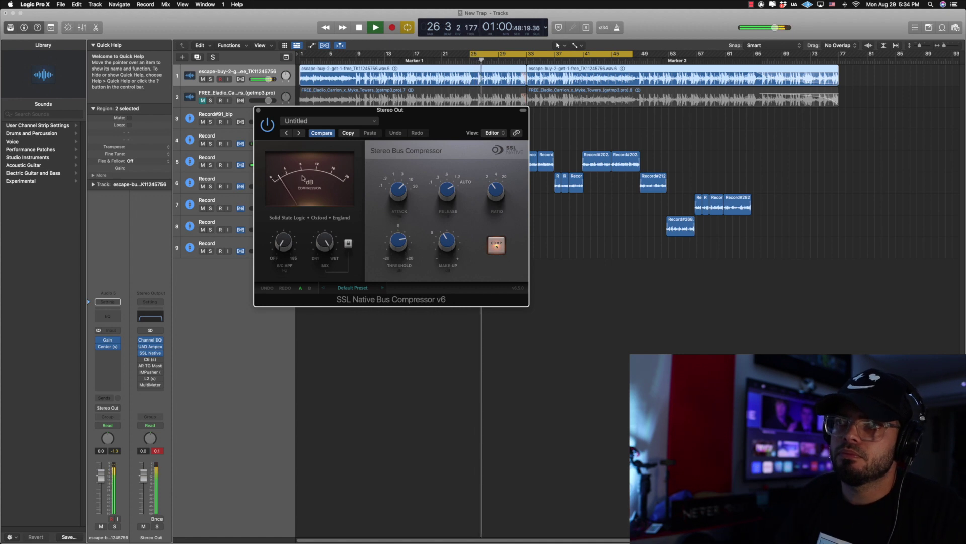
pyautogui.press('space')
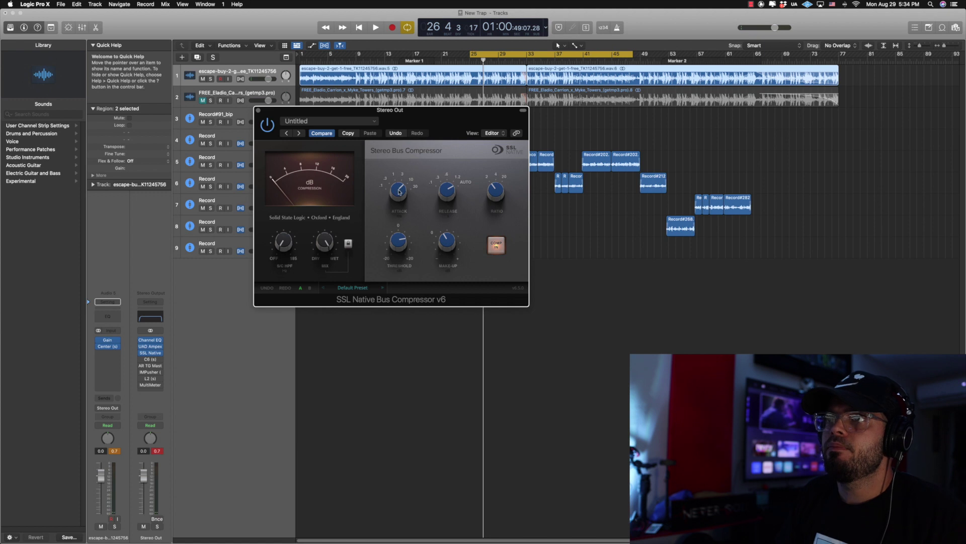
pyautogui.click(447, 194)
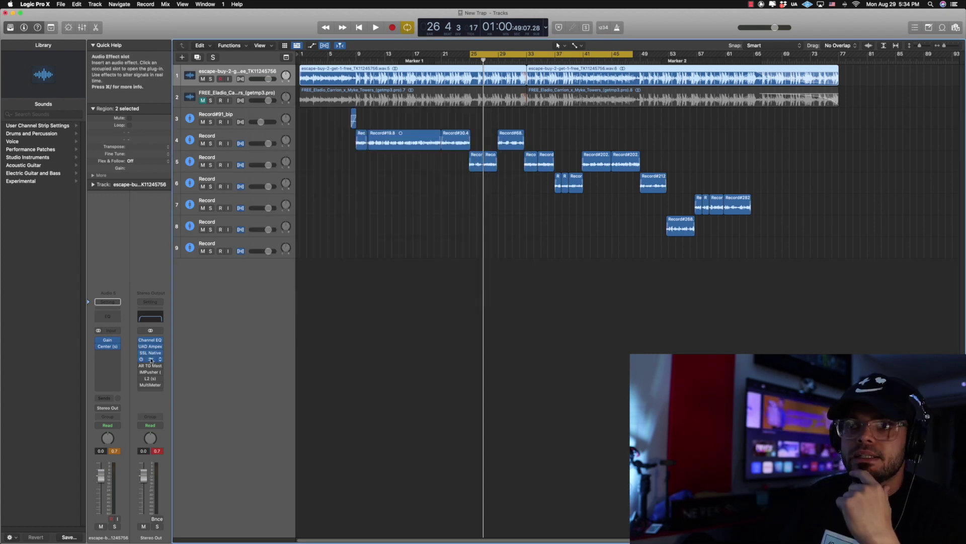
# Step: Enable and open the C6 and MultiMeter plug-ins on Stereo Out, arranging the MultiMeter so the C6 is uncovered
pyautogui.click(150, 359)
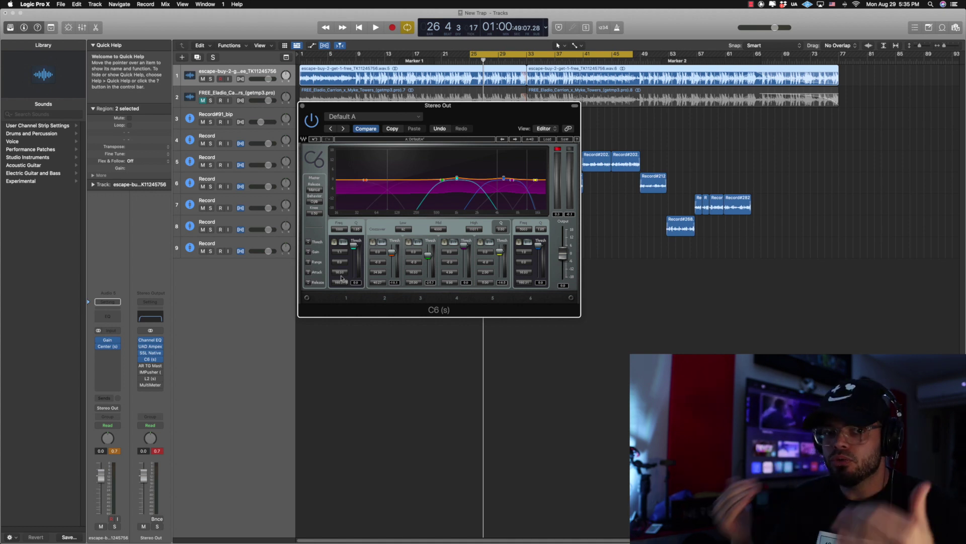
pyautogui.click(150, 378)
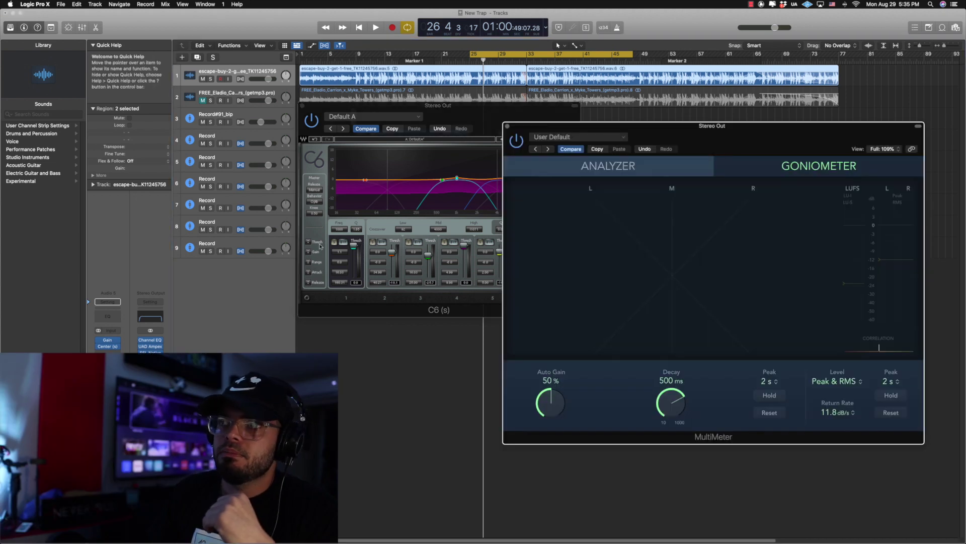
pyautogui.moveTo(743, 140); pyautogui.dragTo(782, 243)
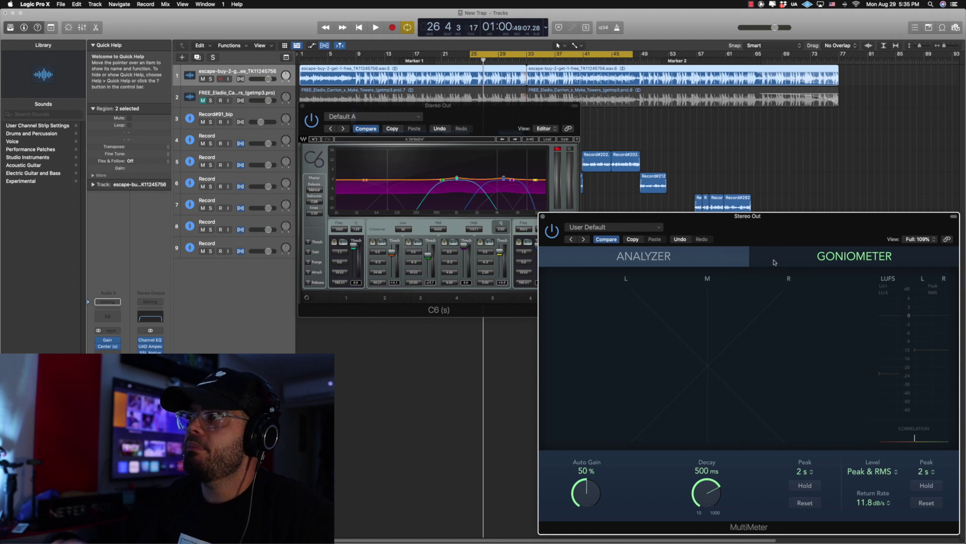
# Step: Inspect the mix's frequency spectrum in the MultiMeter's Analyzer view during playback, and close the MultiMeter
pyautogui.click(684, 260)
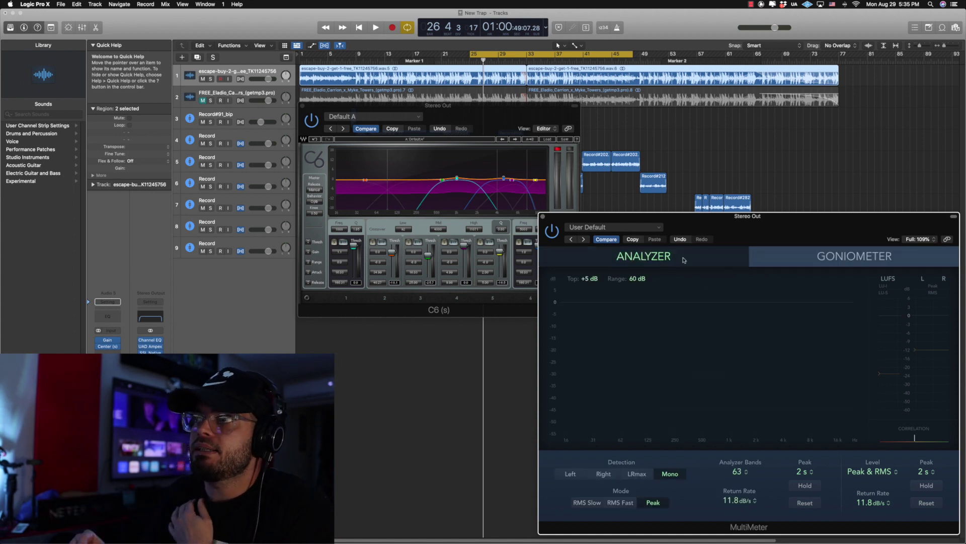
pyautogui.press('space')
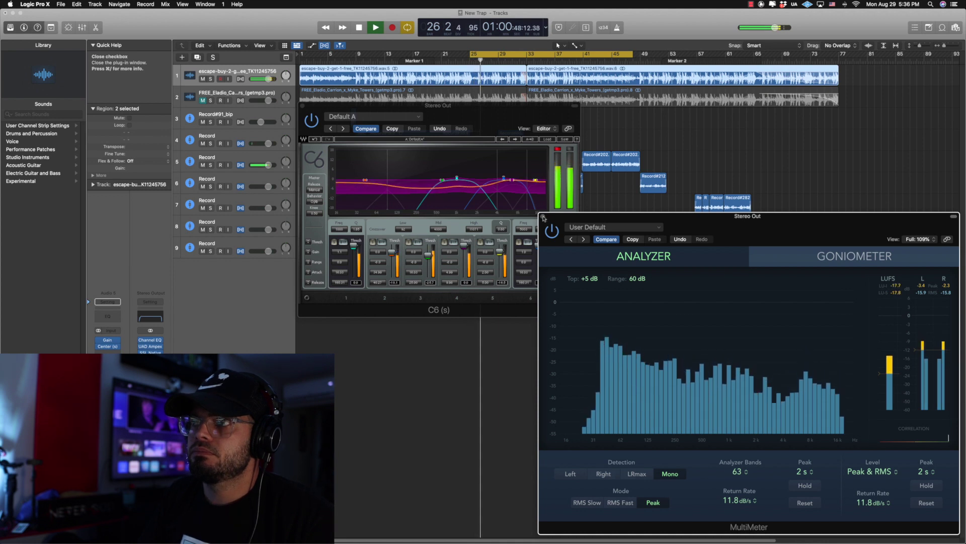
pyautogui.click(543, 217)
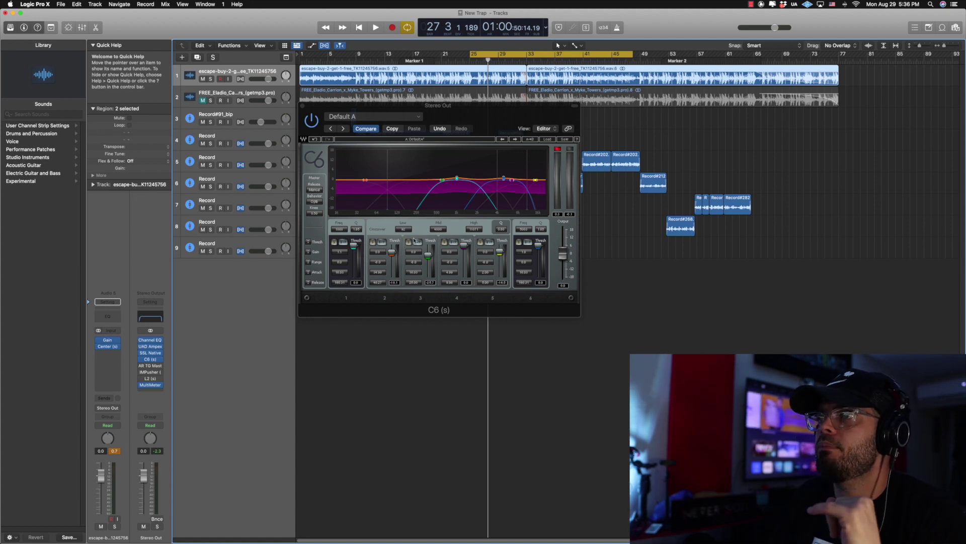
# Step: Solo band 3 in the C6, listen to that frequency range during playback, and close the plug-in
pyautogui.click(409, 243)
pyautogui.click(408, 242)
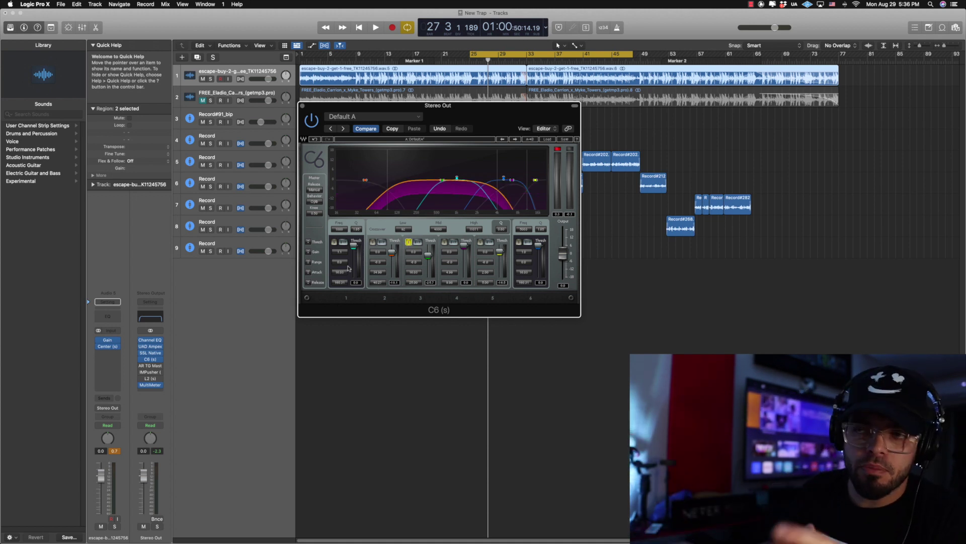
pyautogui.click(408, 242)
pyautogui.click(408, 243)
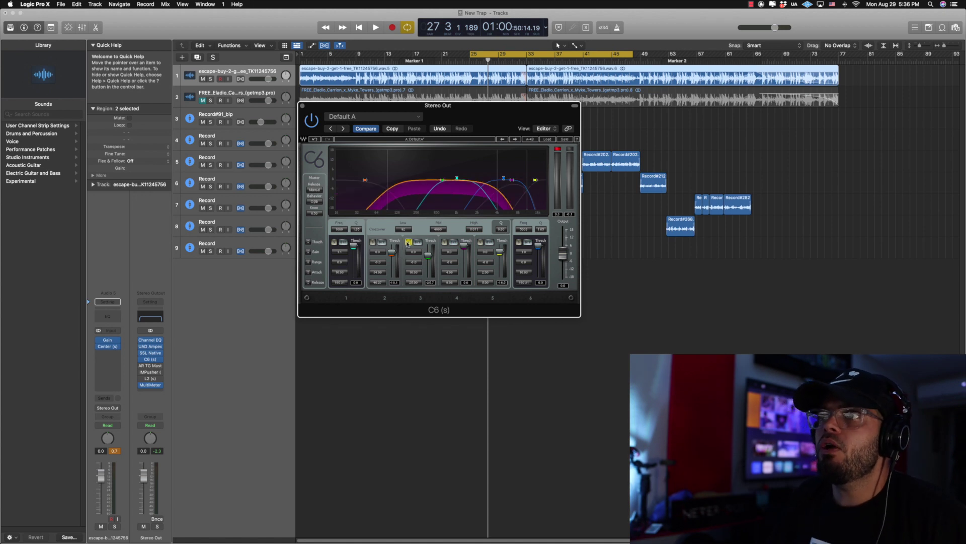
pyautogui.press('space')
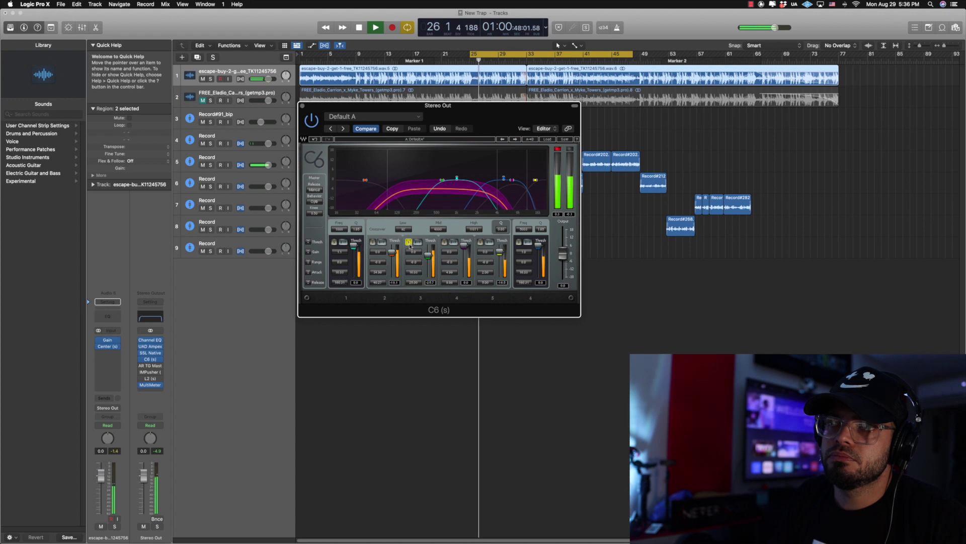
pyautogui.press('space')
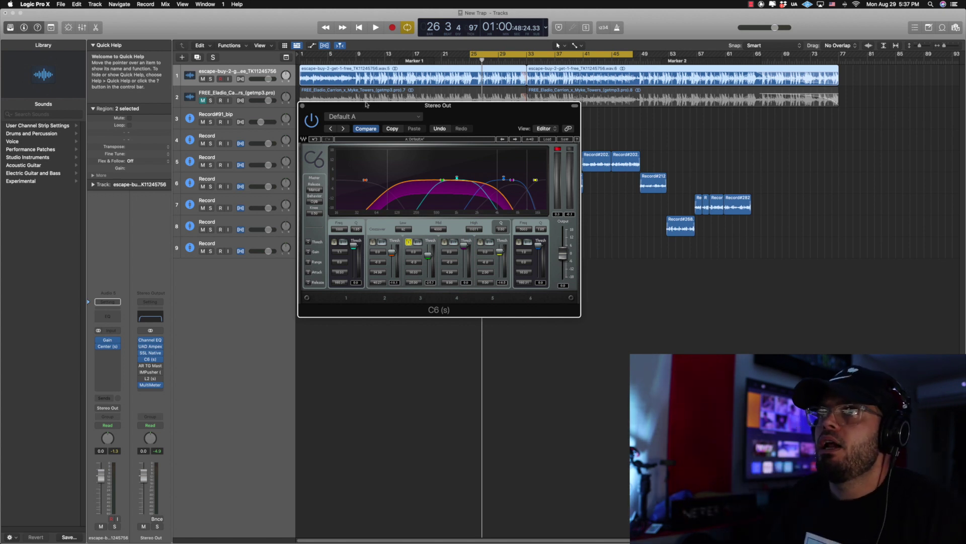
pyautogui.click(303, 107)
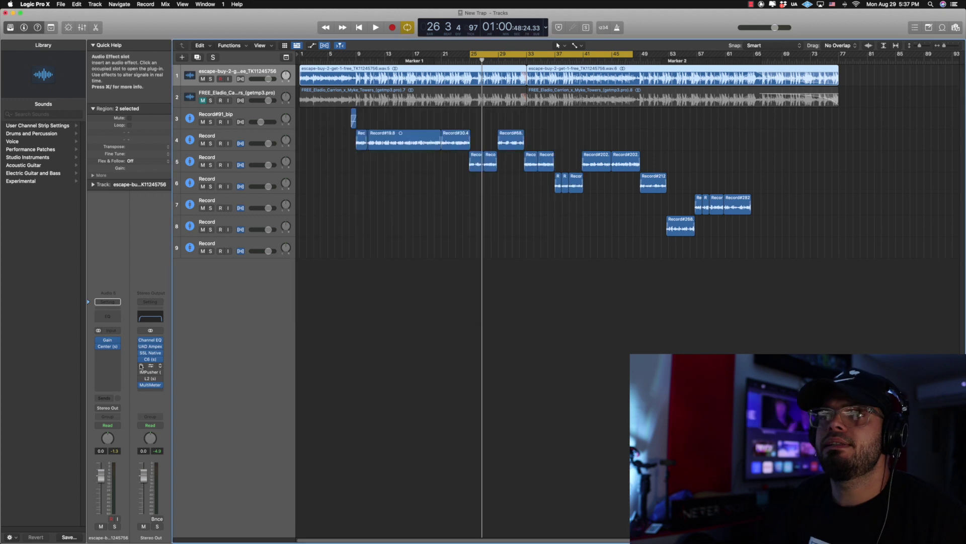
# Step: Open AR TG Mastering on Stereo Out, nudge the presence gain slightly upward, and start playback
pyautogui.moveTo(449, 114); pyautogui.dragTo(365, 85)
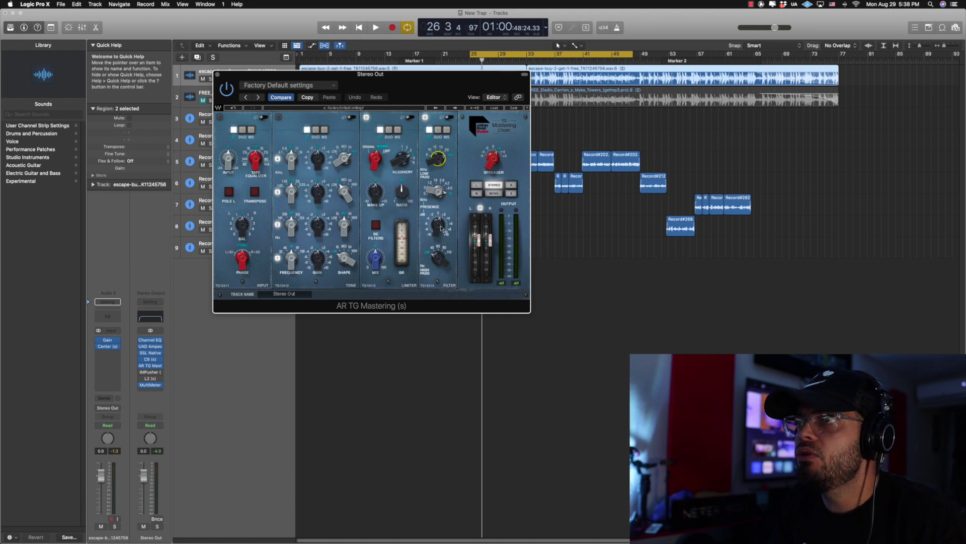
pyautogui.moveTo(442, 225); pyautogui.dragTo(442, 220)
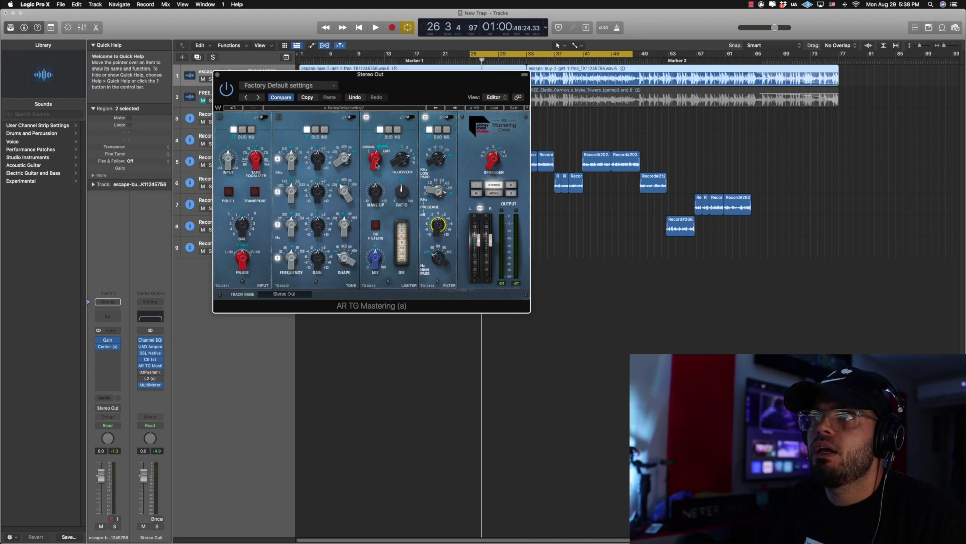
pyautogui.press('space')
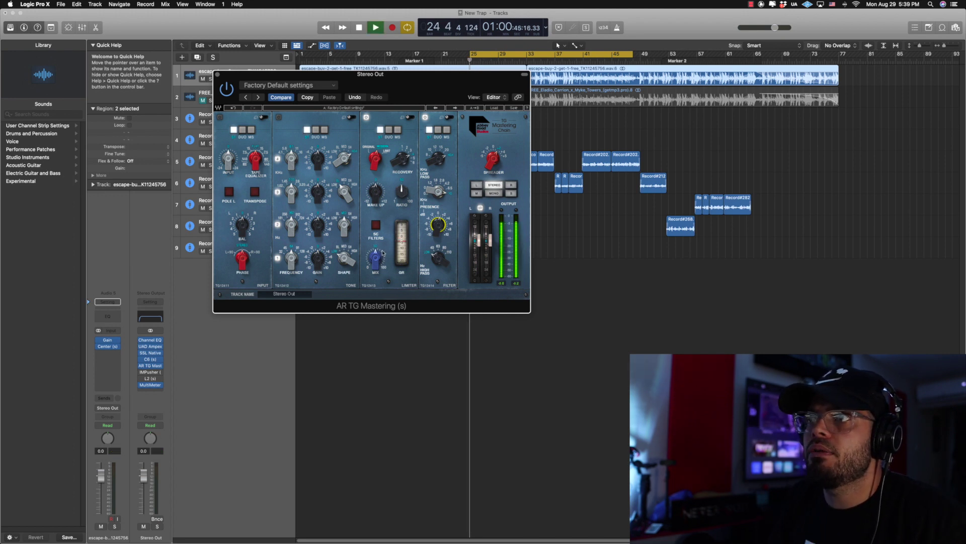
# Step: Turn off the solo on band 3 in the C6 and close that plug-in
pyautogui.click(150, 359)
pyautogui.click(408, 242)
pyautogui.click(302, 106)
# Step: Compare the mix with the TG Mastering limiter section off and on during playback, and close the plug-in with the limiter enabled
pyautogui.press('space')
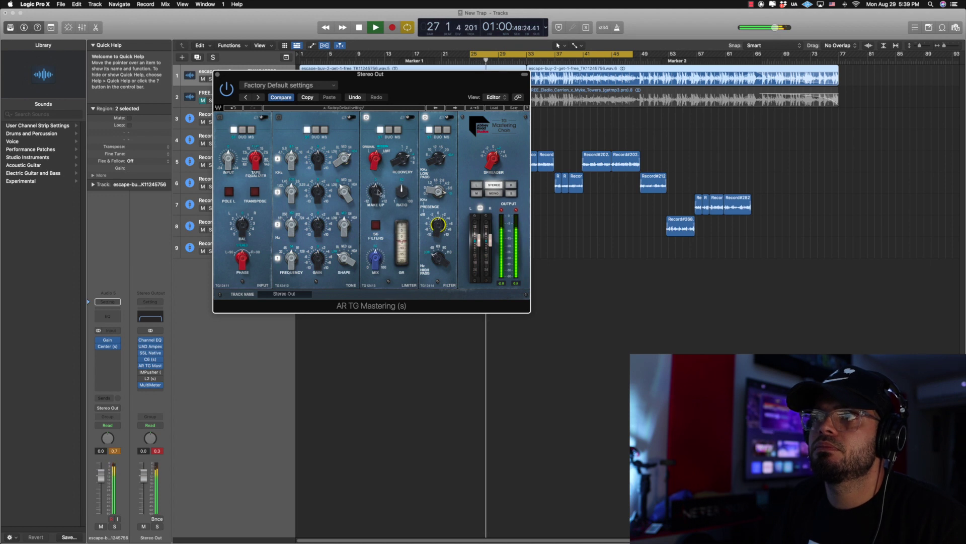
pyautogui.click(367, 118)
pyautogui.click(367, 118)
pyautogui.press('space')
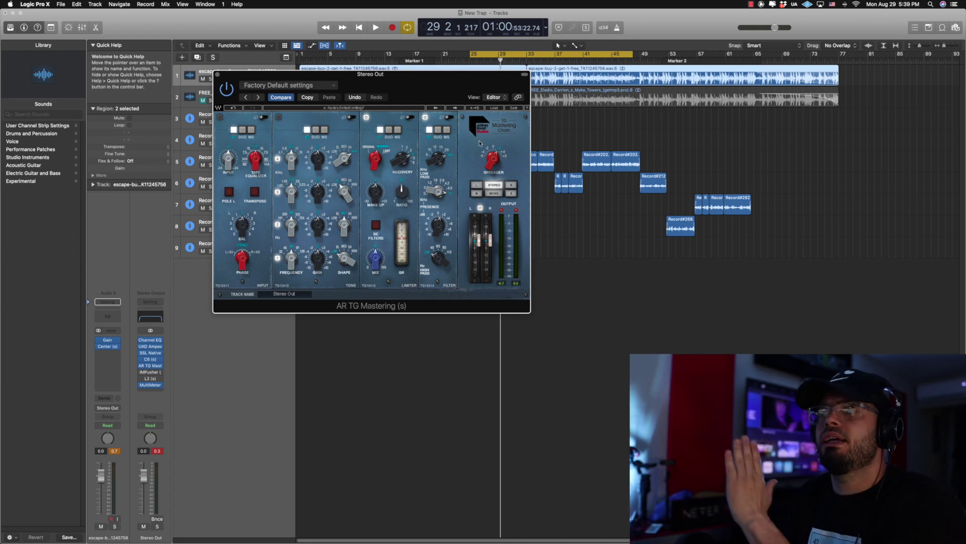
pyautogui.click(217, 74)
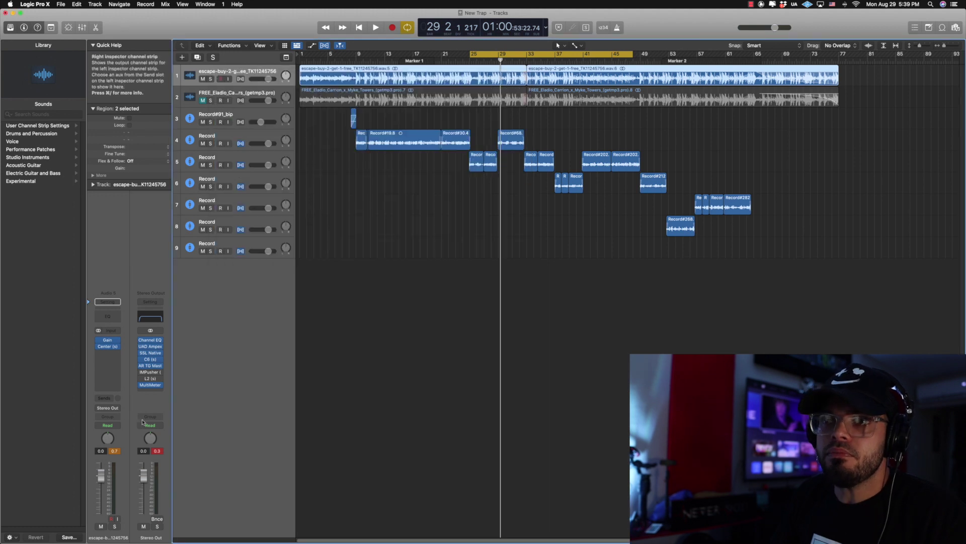
# Step: Enable the IMPusher plug-in on Stereo Out and open its window
pyautogui.click(142, 375)
pyautogui.click(142, 374)
pyautogui.click(141, 372)
pyautogui.click(151, 374)
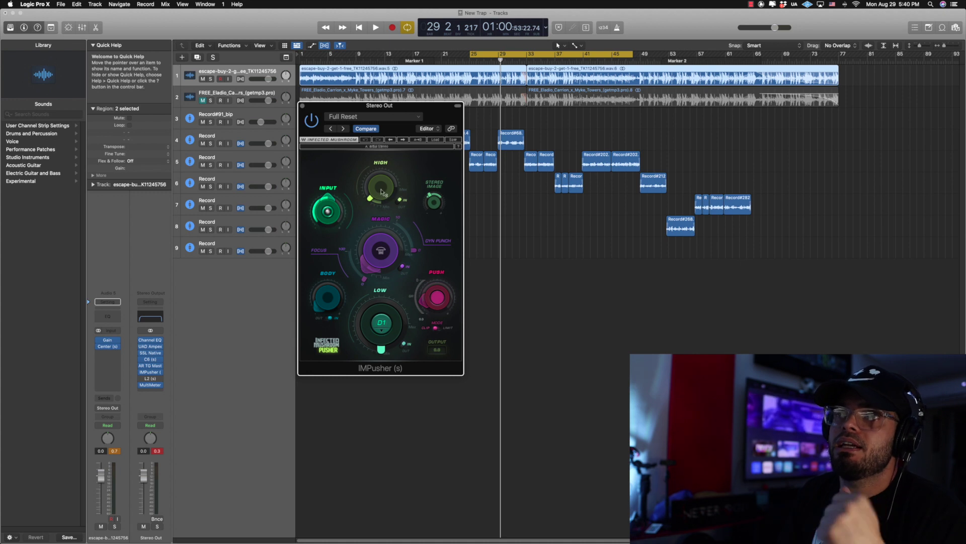
# Step: Examine the High, Input, Body and Magic controls of the IMPusher plug-in
pyautogui.moveTo(380, 190)
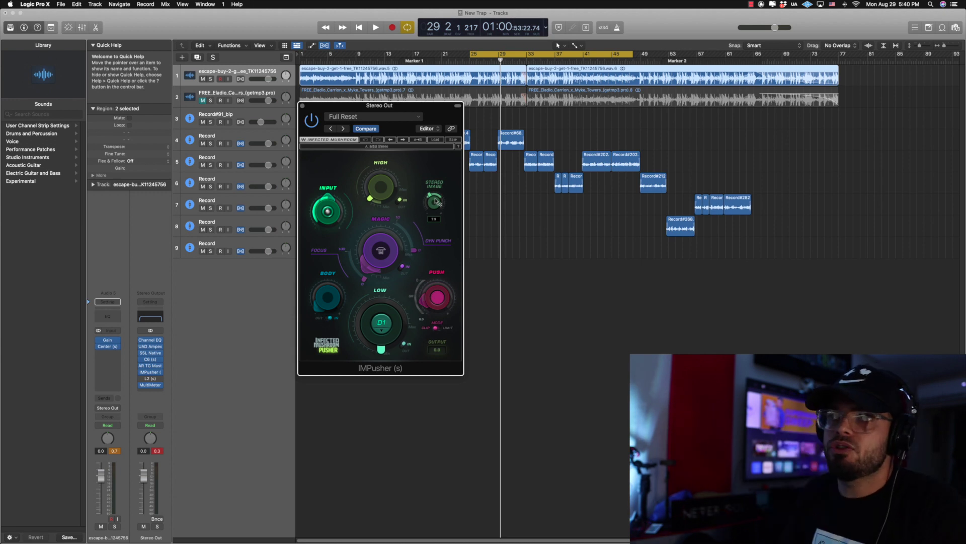
pyautogui.click(384, 186)
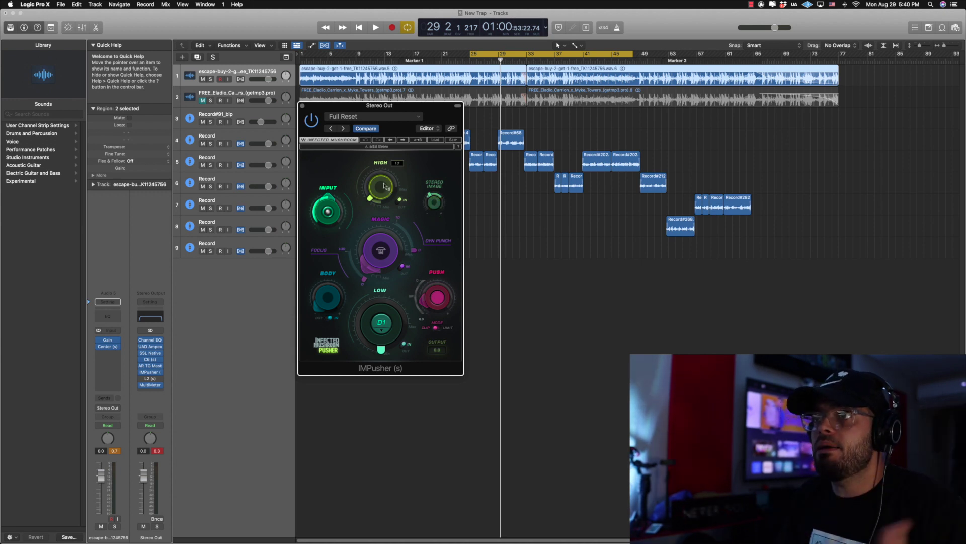
pyautogui.click(326, 207)
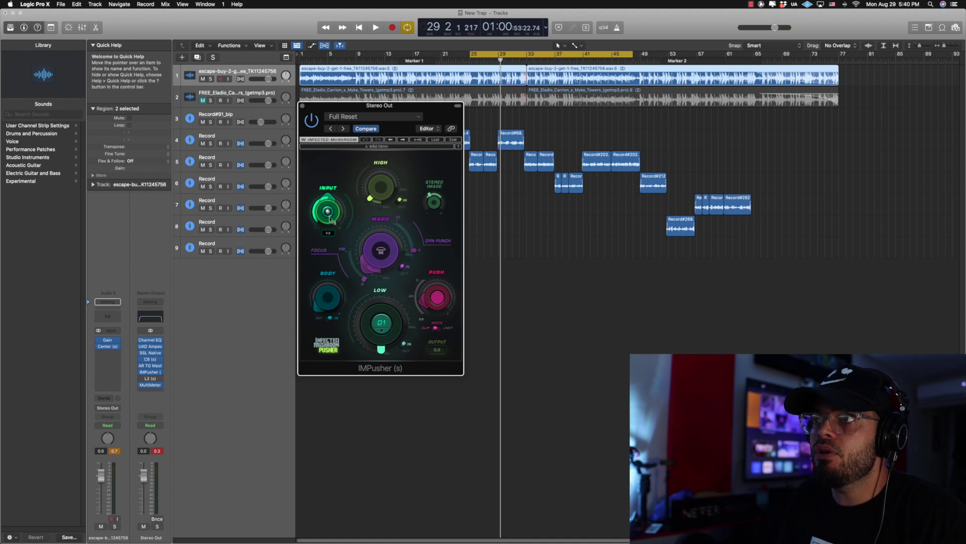
pyautogui.click(326, 300)
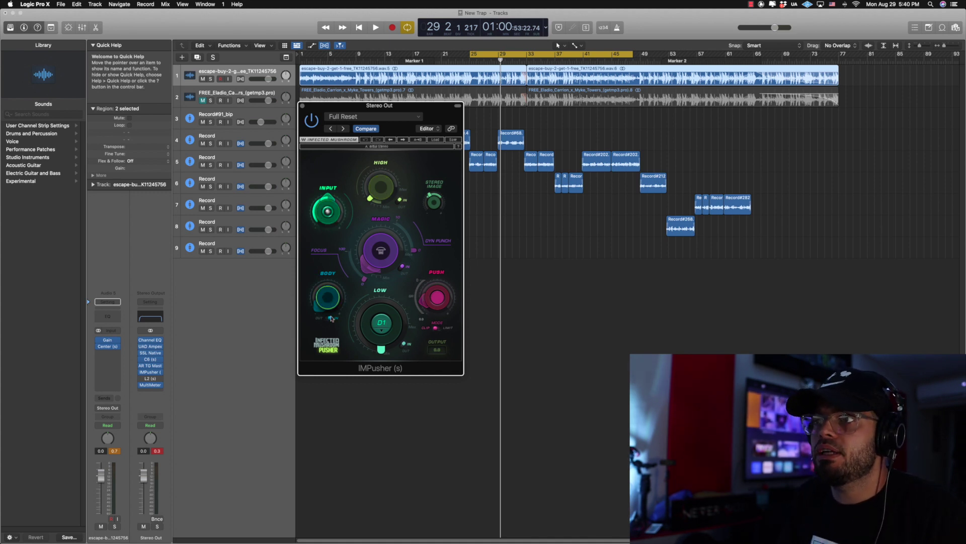
pyautogui.click(380, 248)
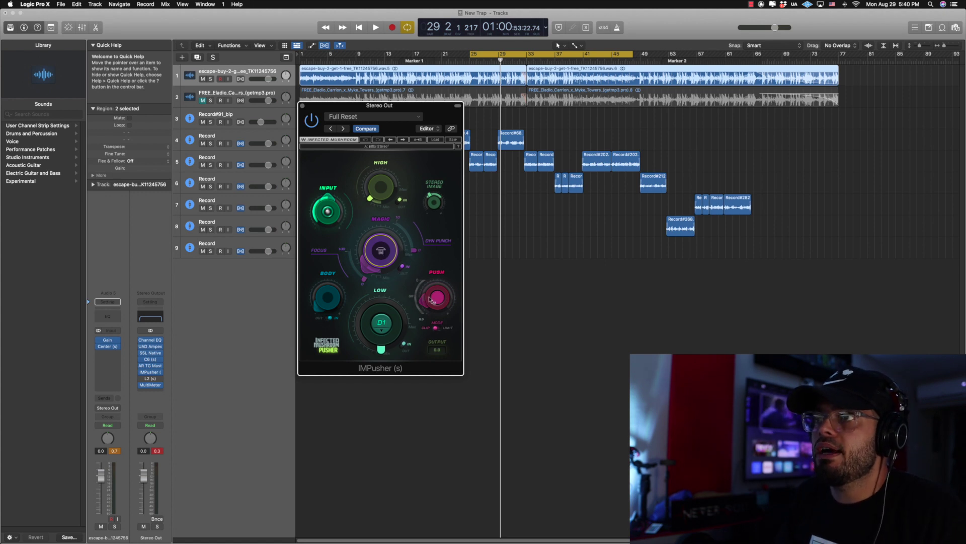
# Step: Compare the mix with IMPusher bypassed and enabled during playback, and close the plug-in with it enabled
pyautogui.press('space')
pyautogui.press('space')
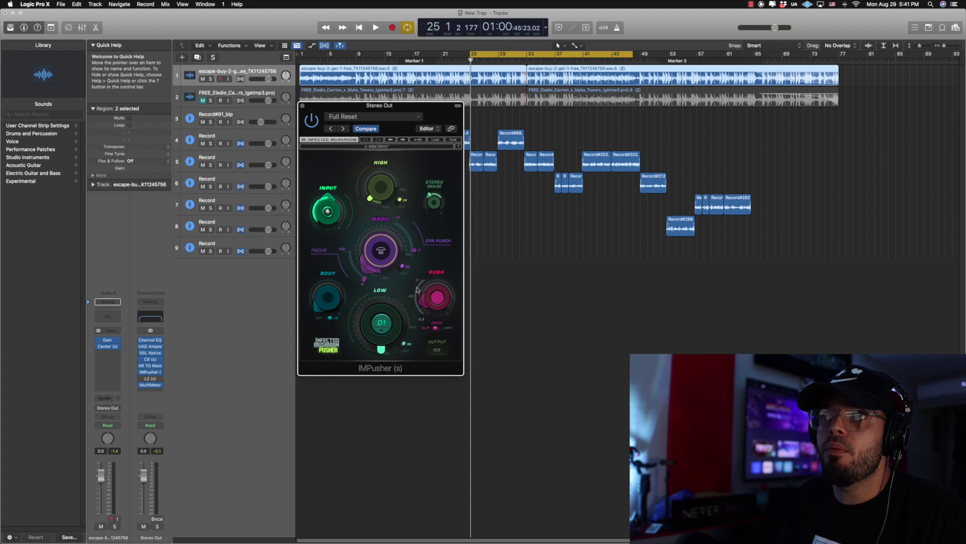
pyautogui.press('space')
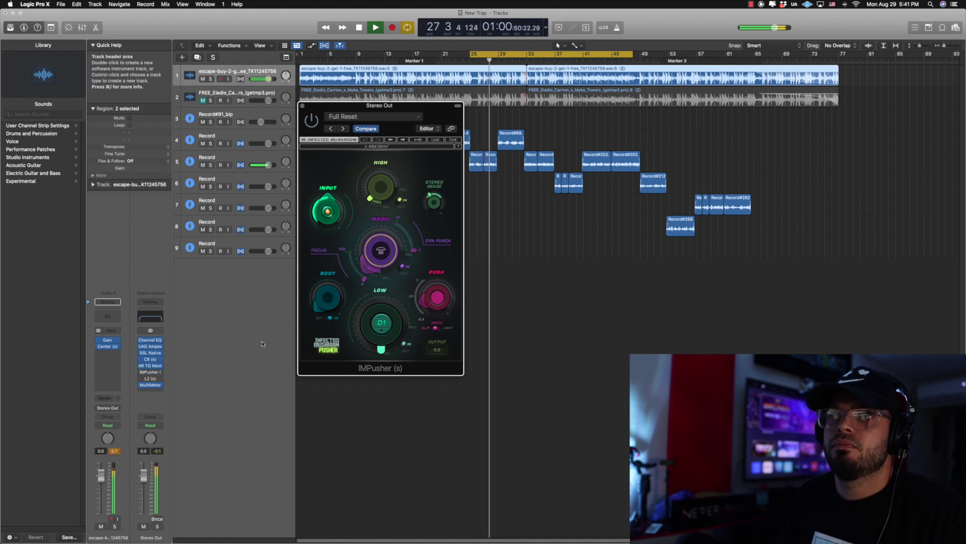
pyautogui.click(141, 373)
pyautogui.press('space')
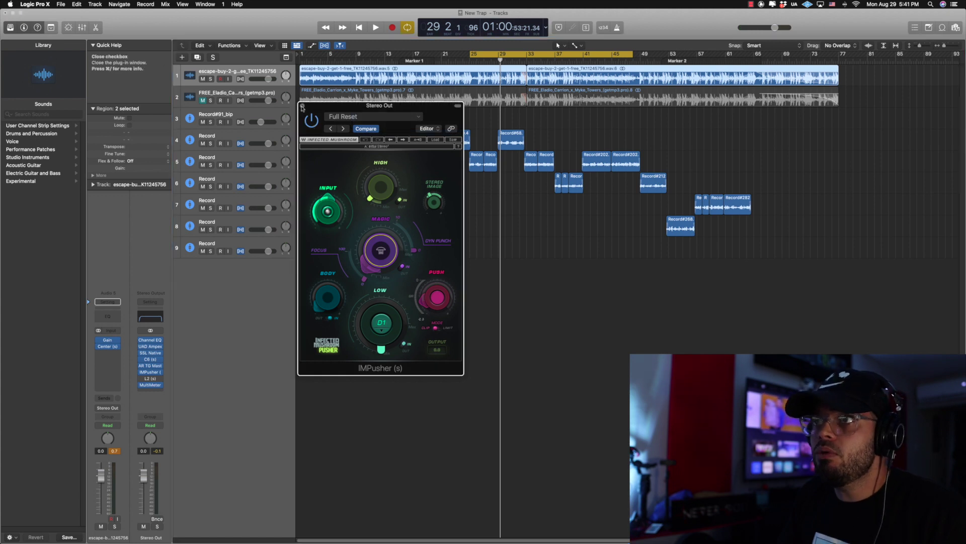
pyautogui.click(303, 108)
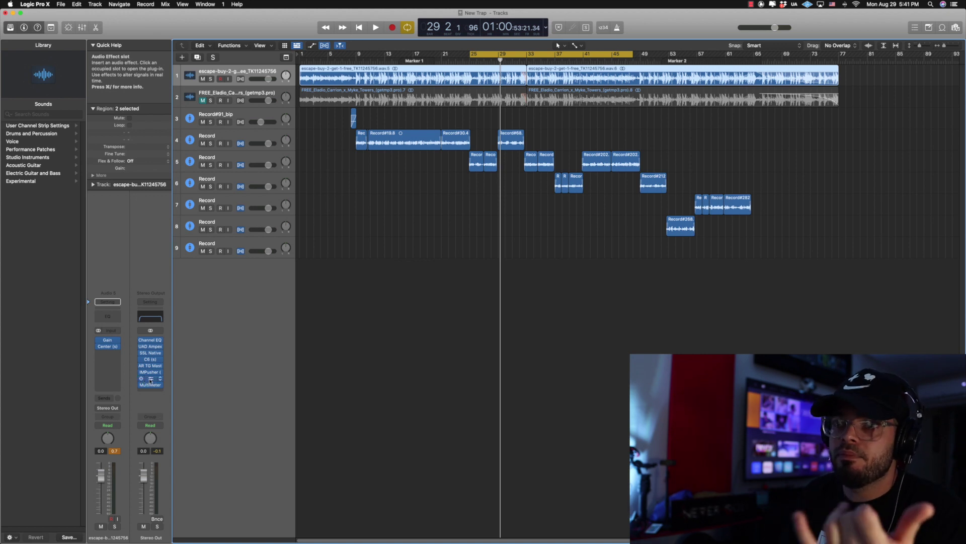
# Step: Open the L2 limiter on Stereo Out, move its window below the vocal regions, and briefly audition the mix through it
pyautogui.click(150, 380)
pyautogui.moveTo(443, 116); pyautogui.dragTo(445, 227)
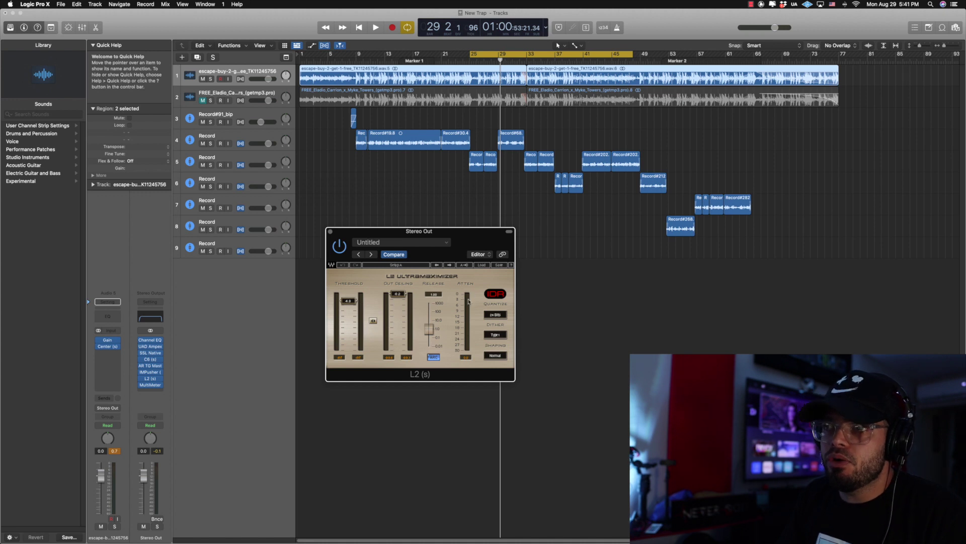
pyautogui.press('space')
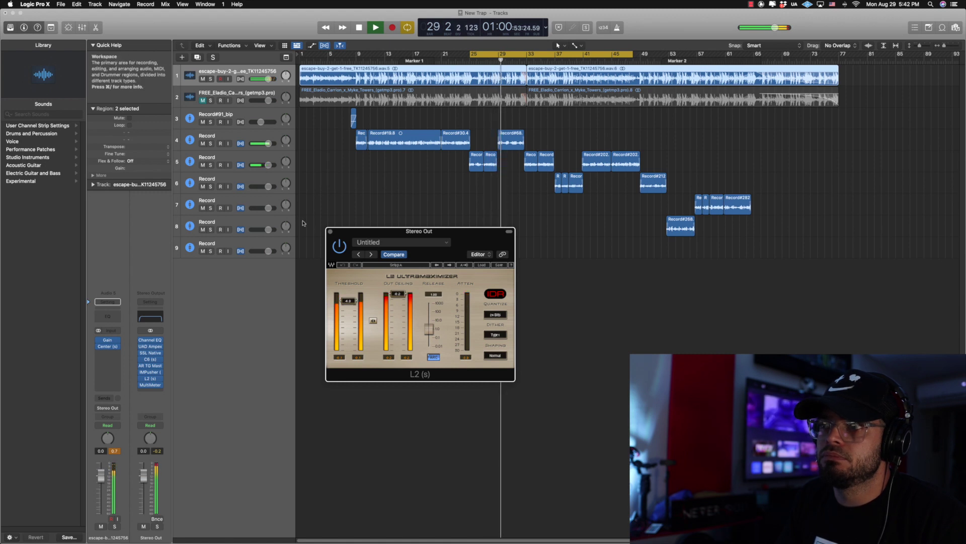
pyautogui.press('space')
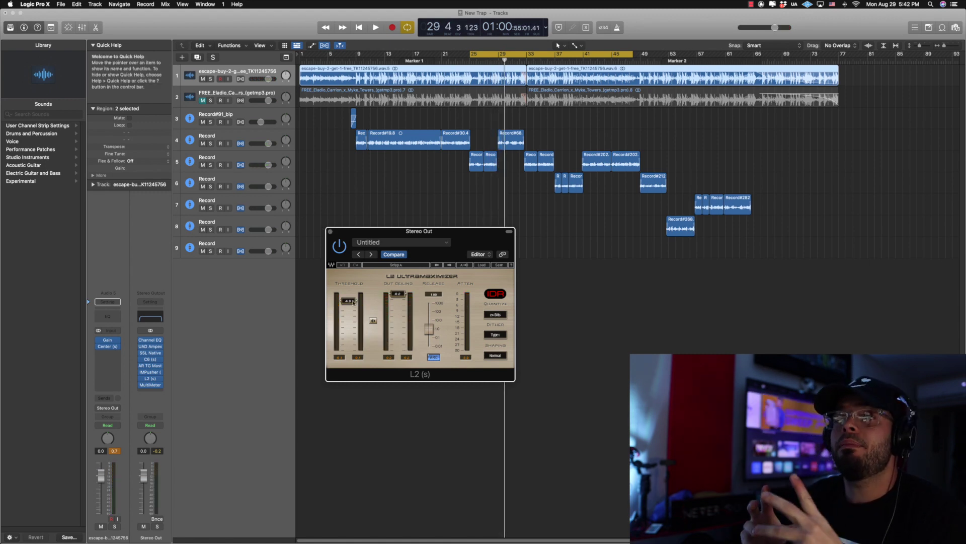